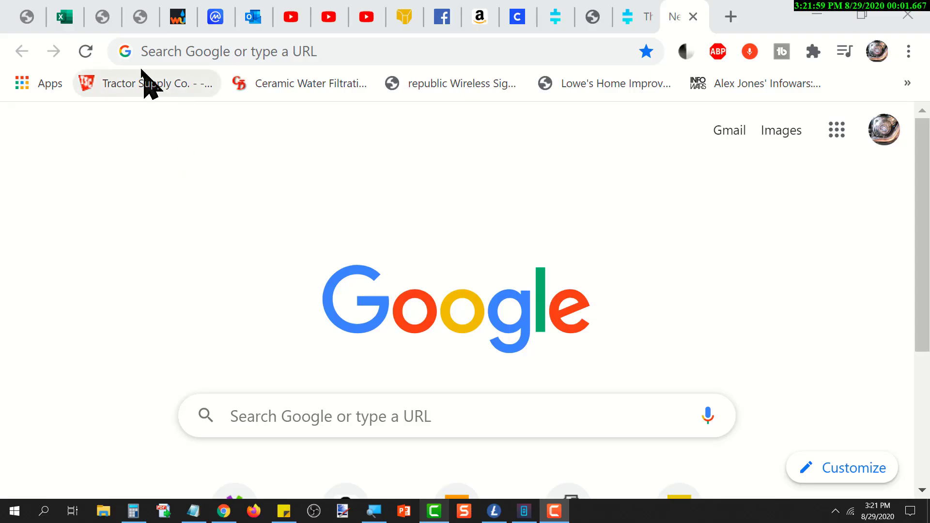
Step: Go to wallet.thetatoken.org in Chrome, fixing a typo in the address
click(186, 53)
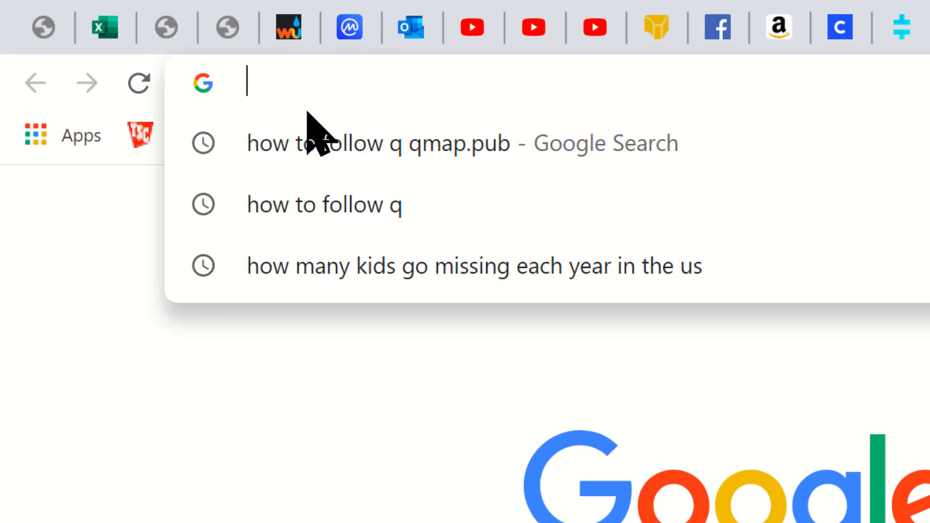
text(walle)
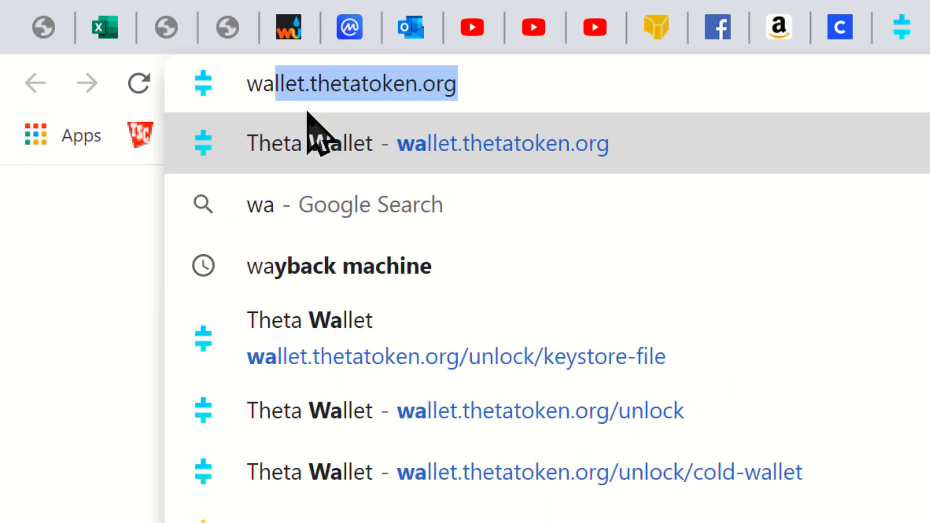
text(t.tht)
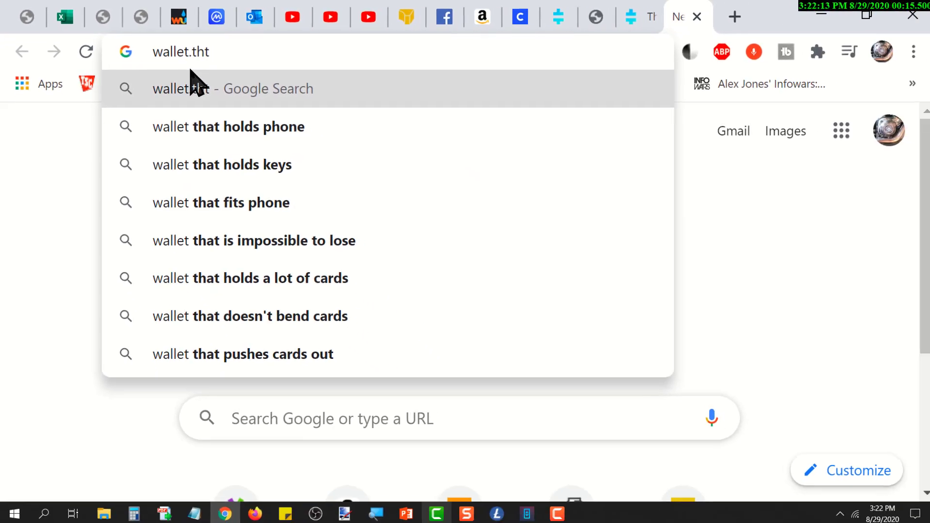
key(BackSpace)
text(eta)
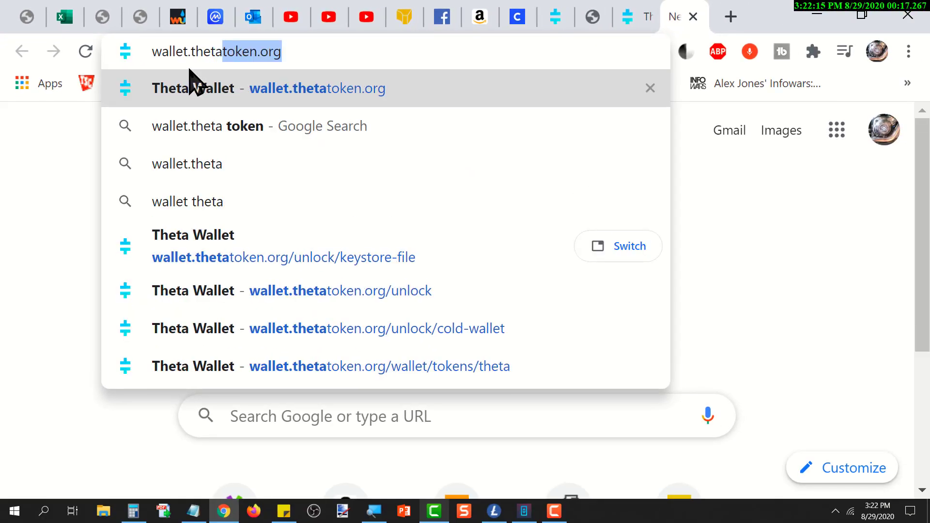
text(token)
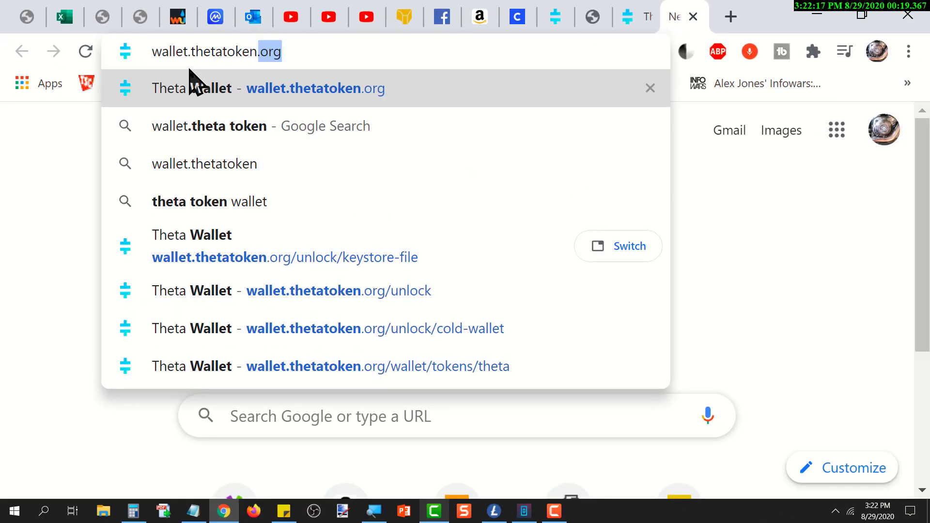
key(Return)
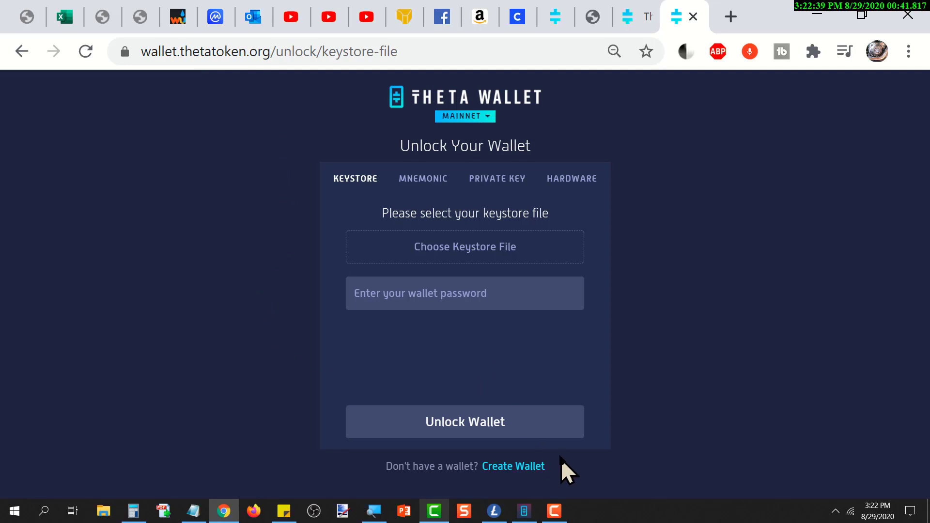
Step: Start a new wallet, enter the password twice and tick the no-recovery acknowledgement
click(514, 468)
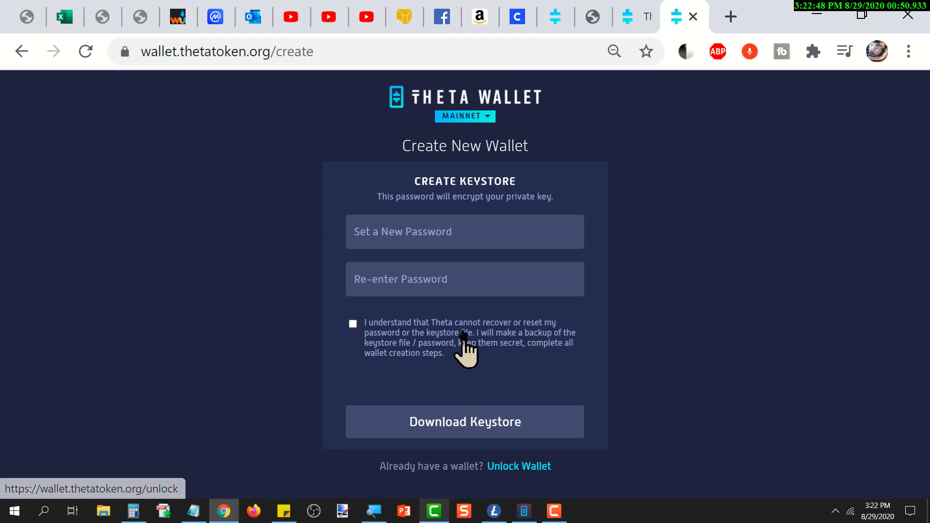
click(438, 227)
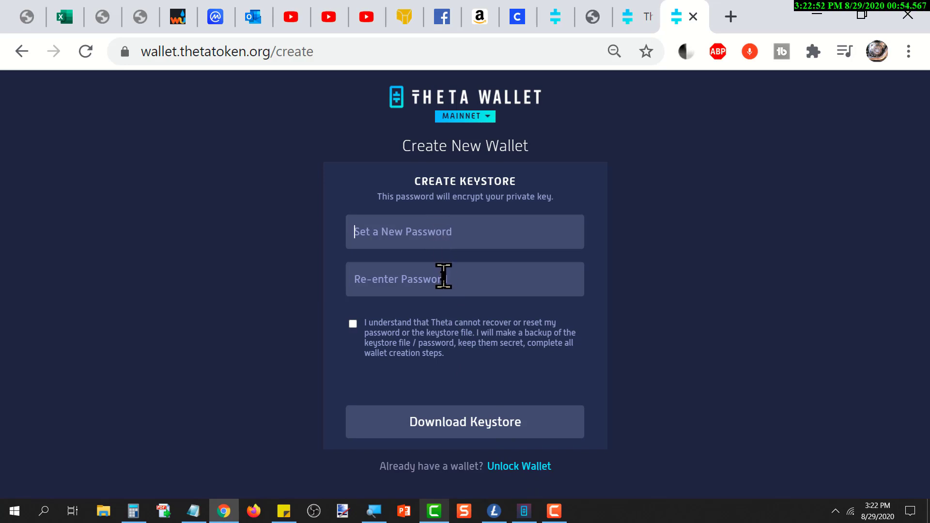
text(•••)
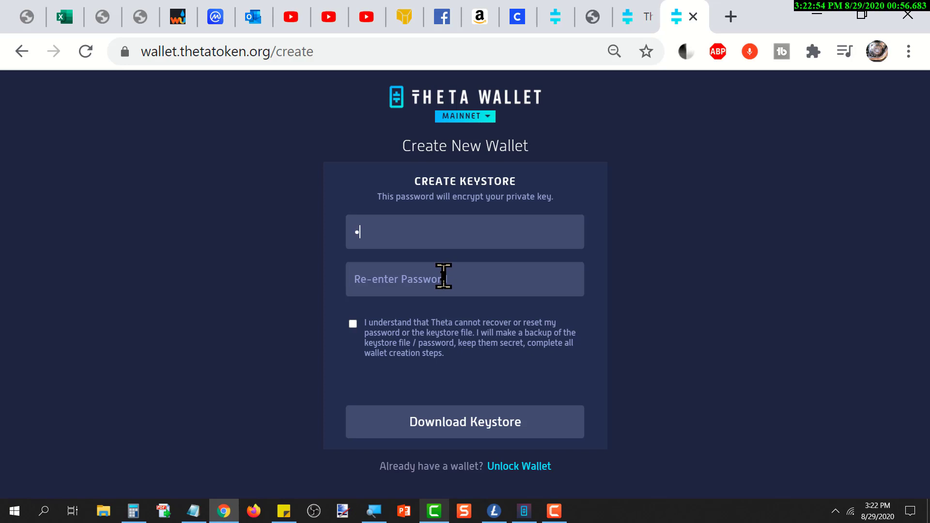
text(•••••••••)
click(443, 276)
text(••••••••)
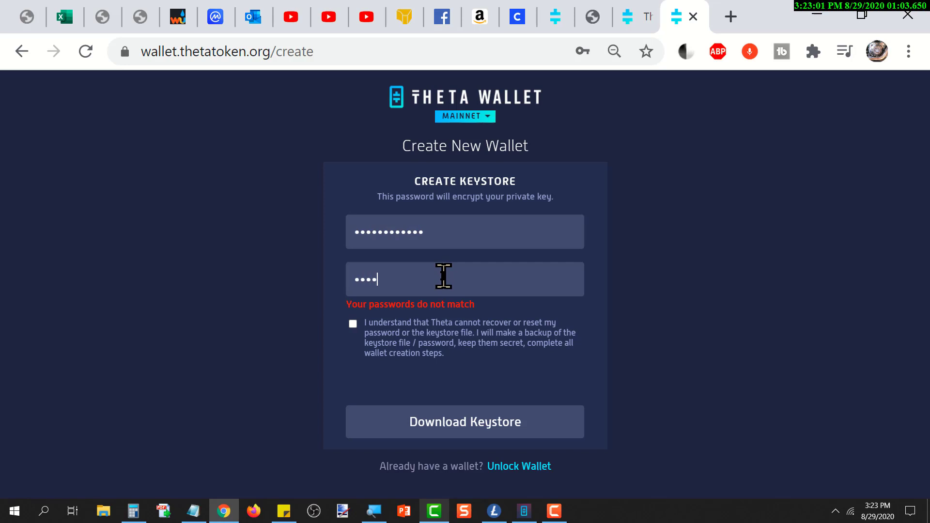
text(••••)
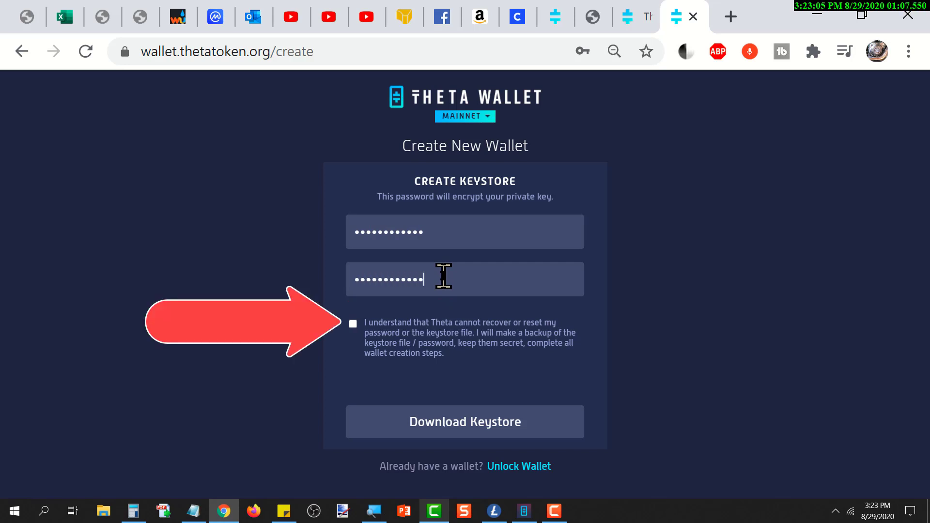
click(353, 324)
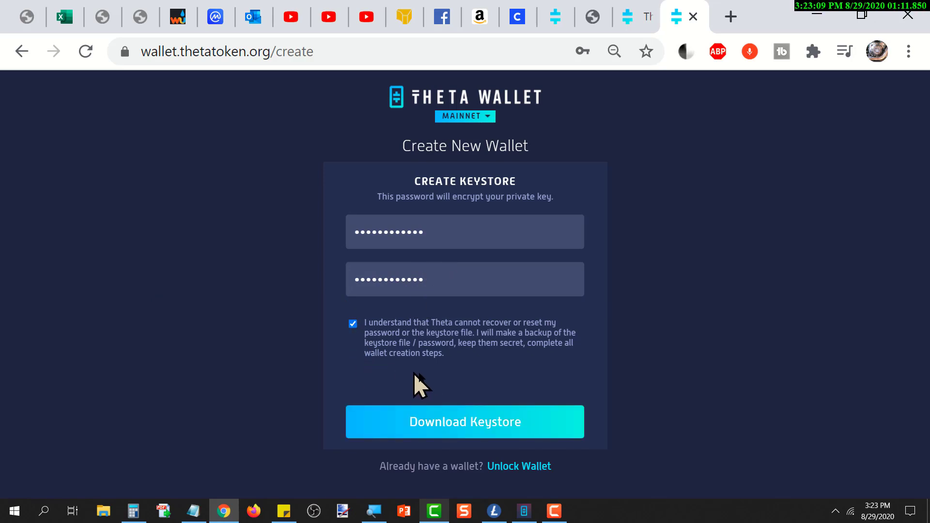
Step: Download the new wallet's keystore and save it in the Test Wallet folder
click(474, 432)
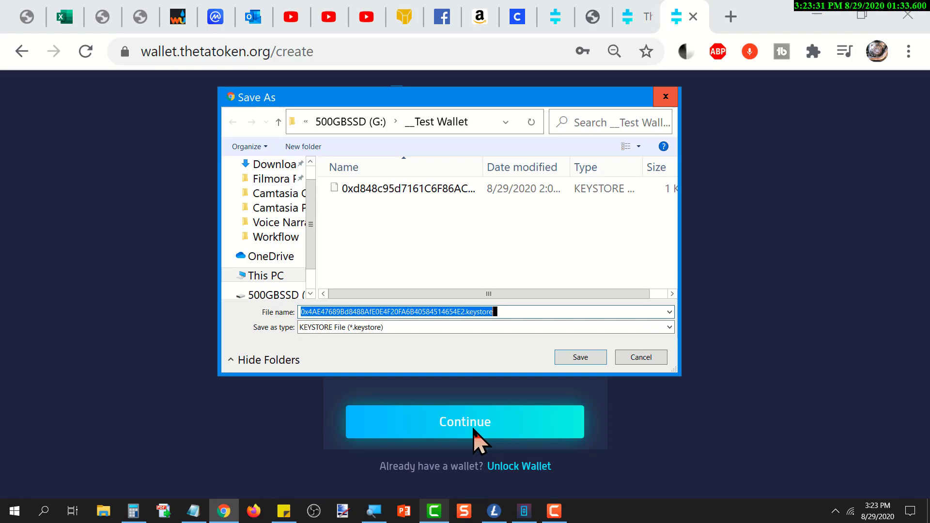
click(584, 359)
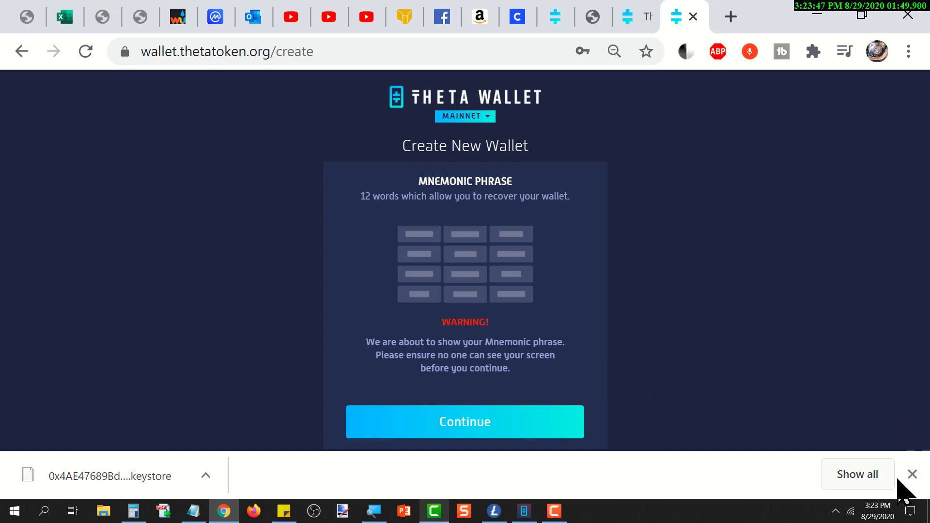
Step: Dismiss the download bar and display the 12-word mnemonic phrase
click(912, 474)
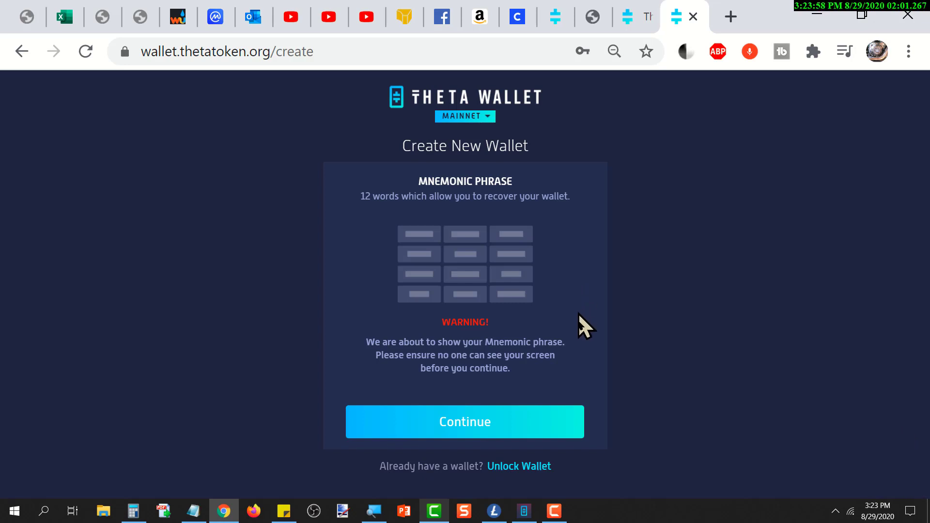
click(453, 428)
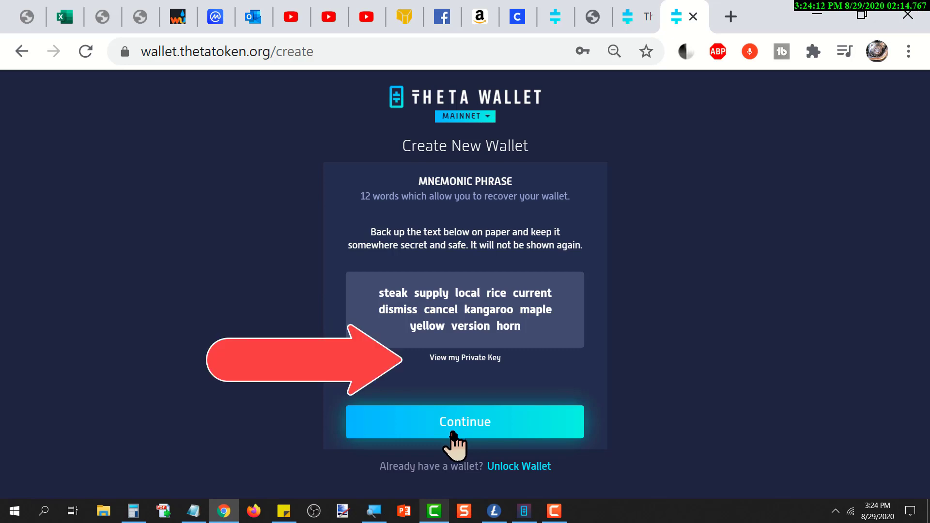
click(466, 359)
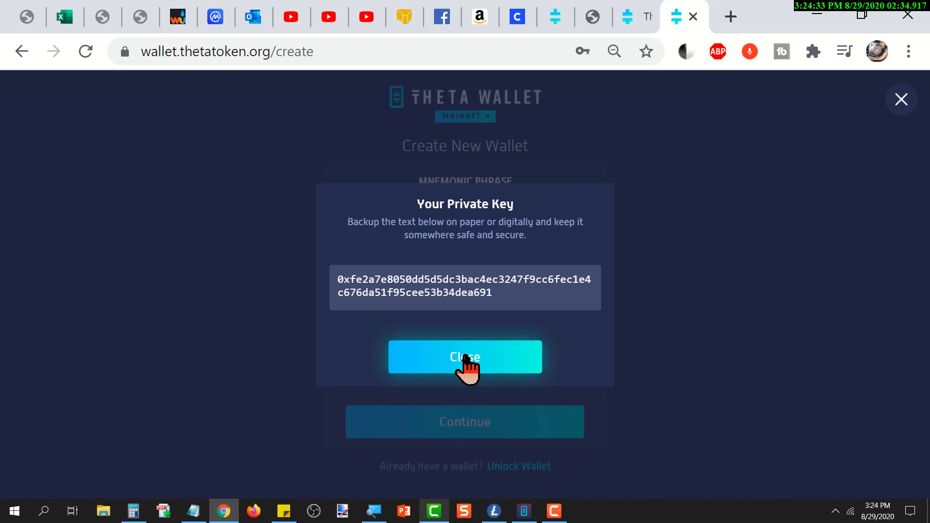
click(465, 359)
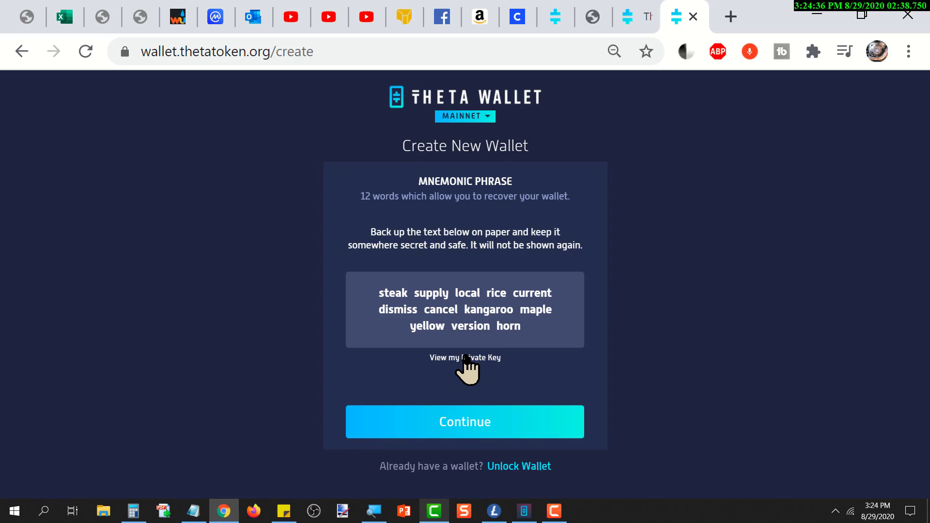
Step: Finish wallet creation and proceed from the You're Ready screen to Unlock Wallet
click(474, 432)
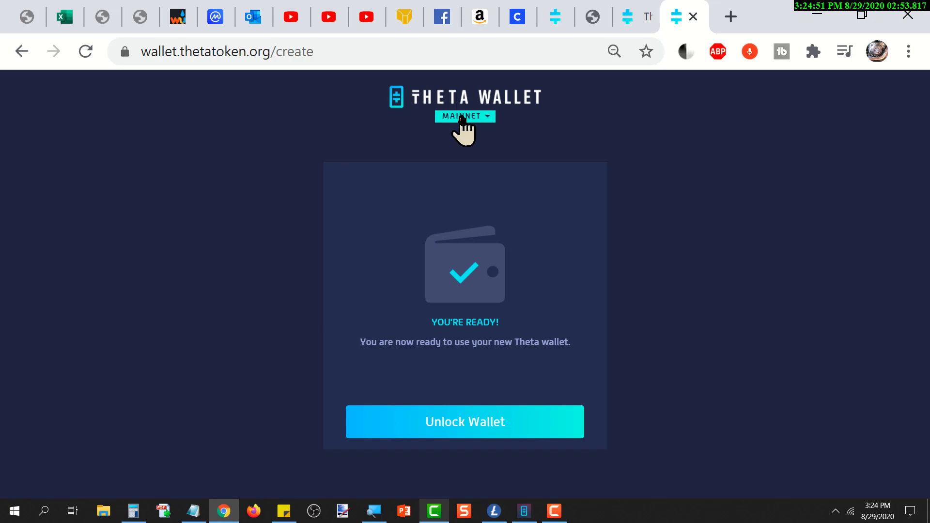
click(449, 433)
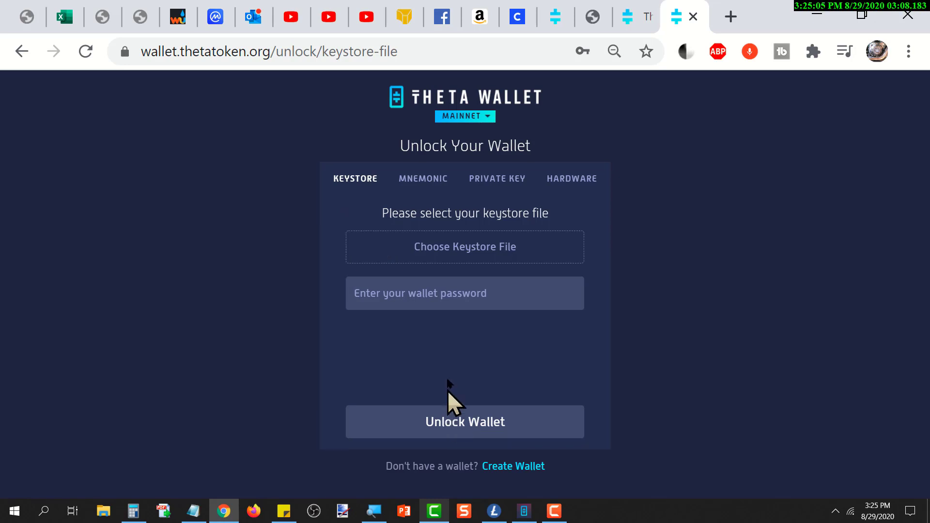
Step: Unlock the wallet with the second keystore file in Test Wallet and its password
click(446, 246)
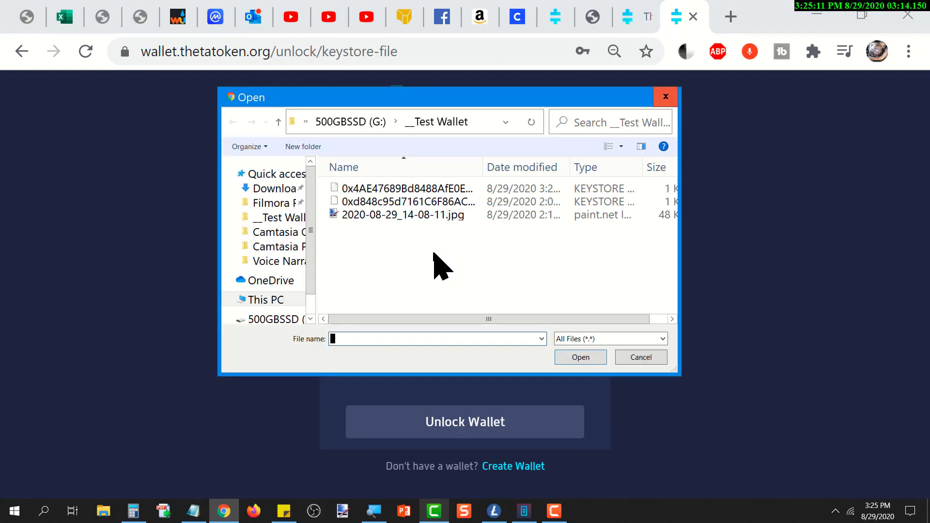
click(395, 203)
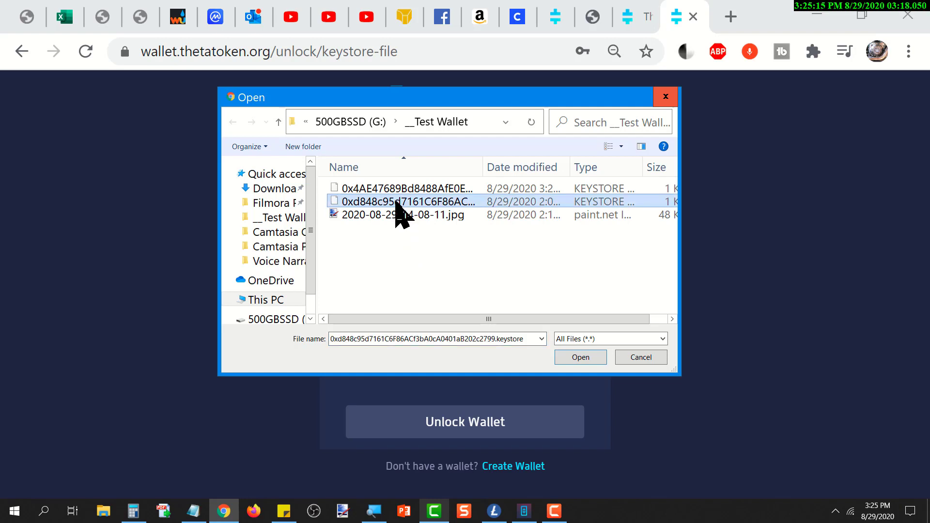
click(569, 361)
text(•••••)
key(Return)
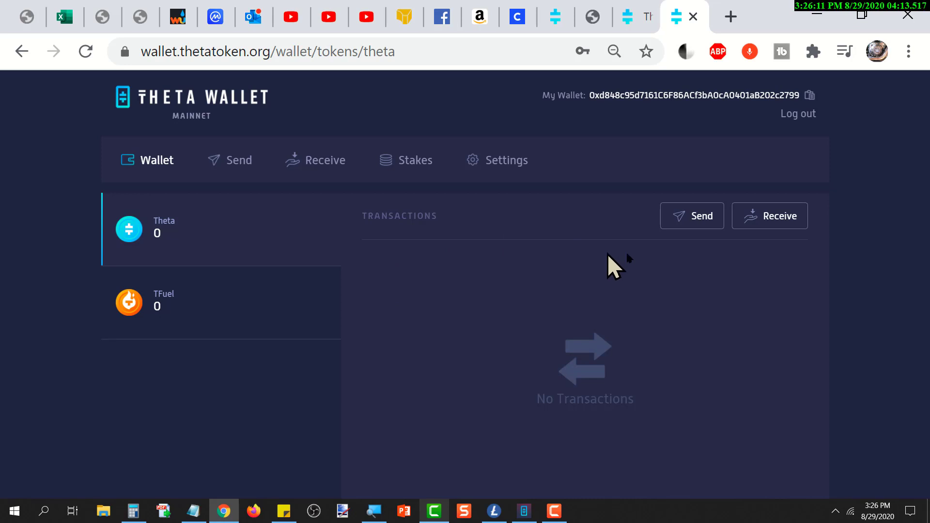
Step: Copy My Public Address from the Receive dialog to the clipboard
click(762, 221)
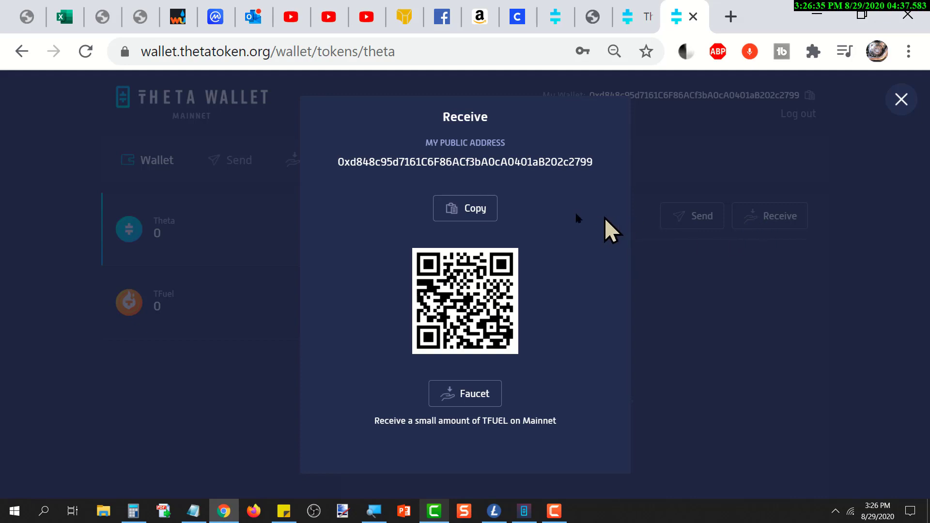
click(469, 215)
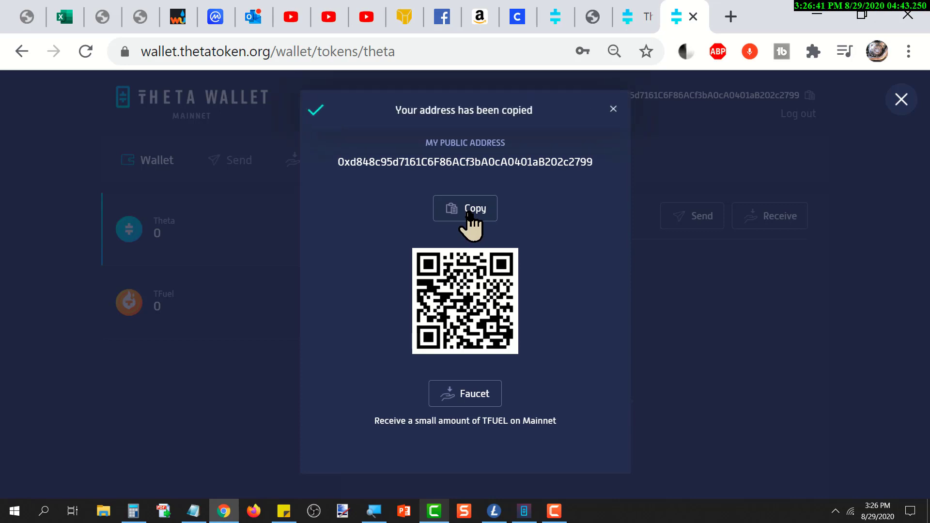